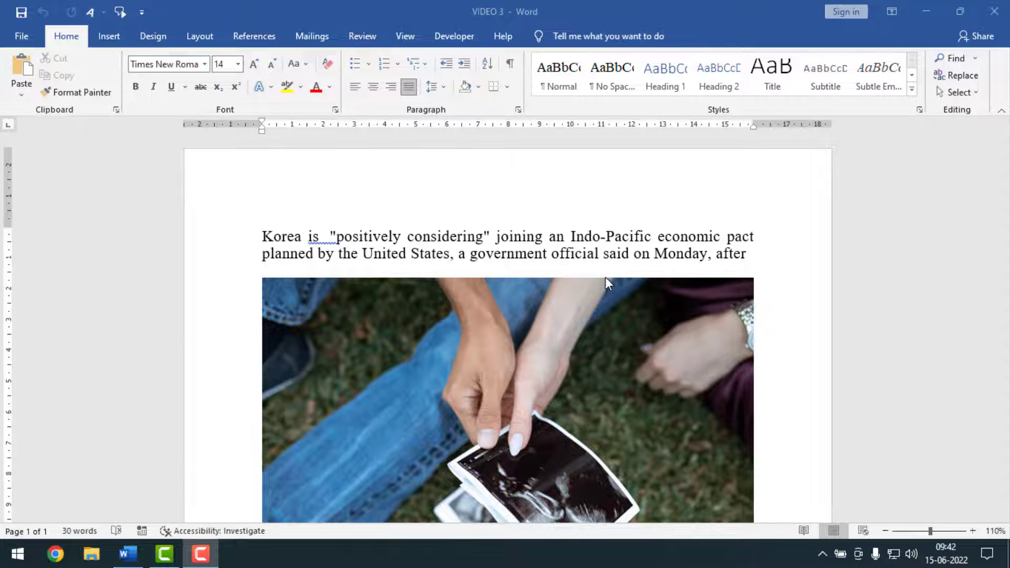
# Scroll through the document and select the hands photo
pyautogui.scroll(-7, 616, 294)
pyautogui.scroll(-3, 635, 323)
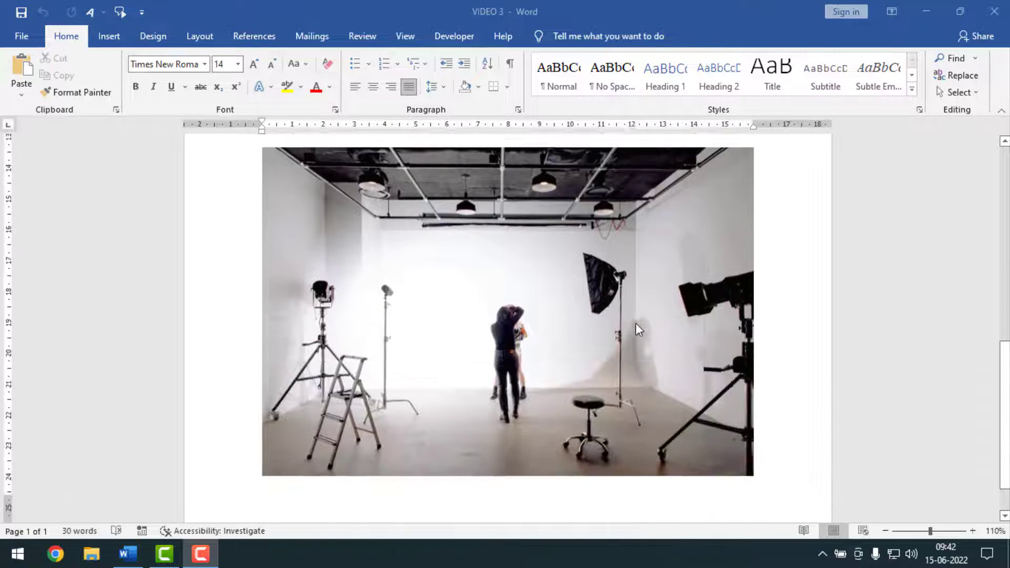
pyautogui.scroll(8, 635, 323)
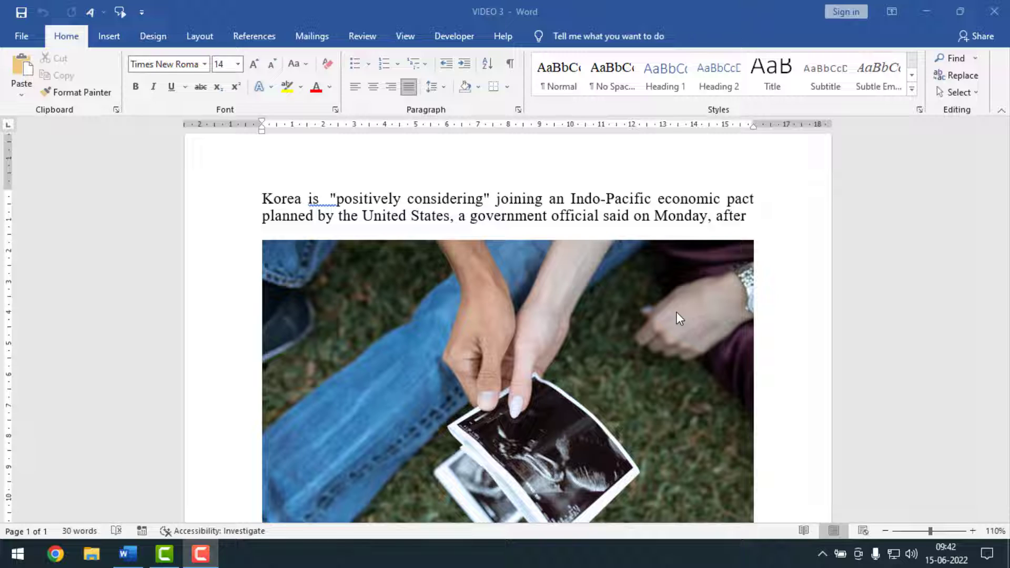
pyautogui.scroll(1, 971, 493)
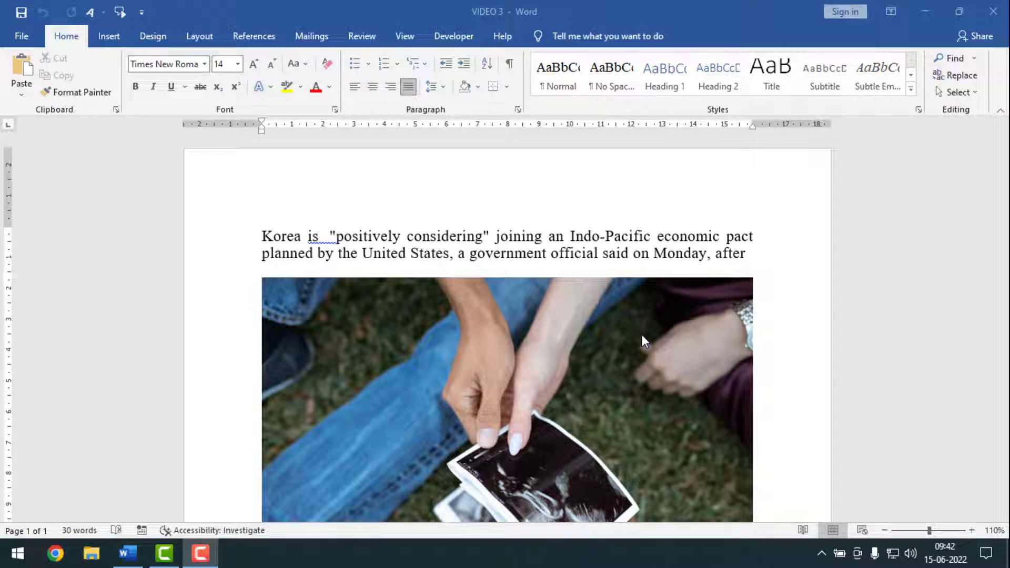
pyautogui.scroll(-8, 626, 315)
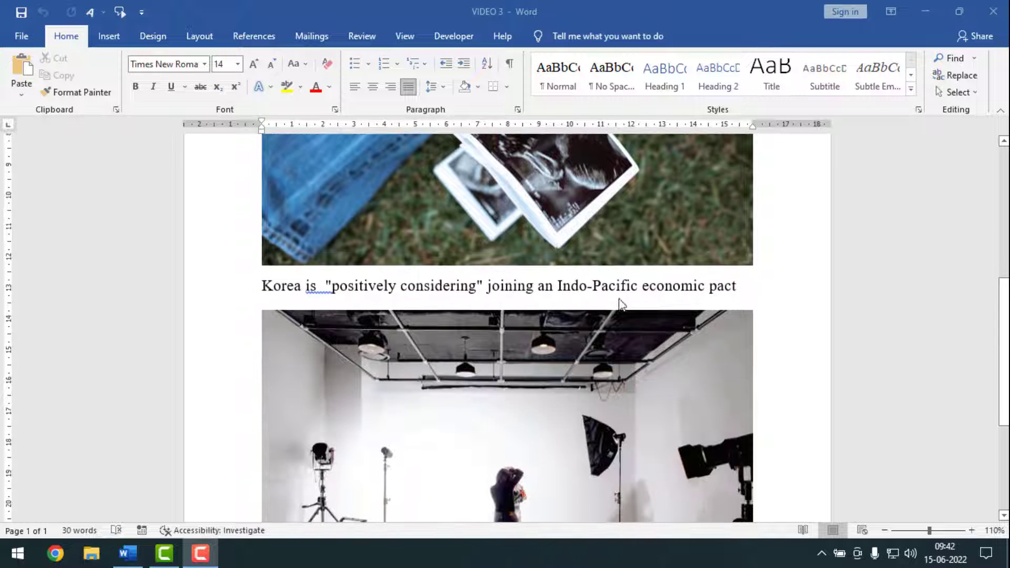
pyautogui.scroll(-4, 635, 323)
pyautogui.scroll(12, 636, 323)
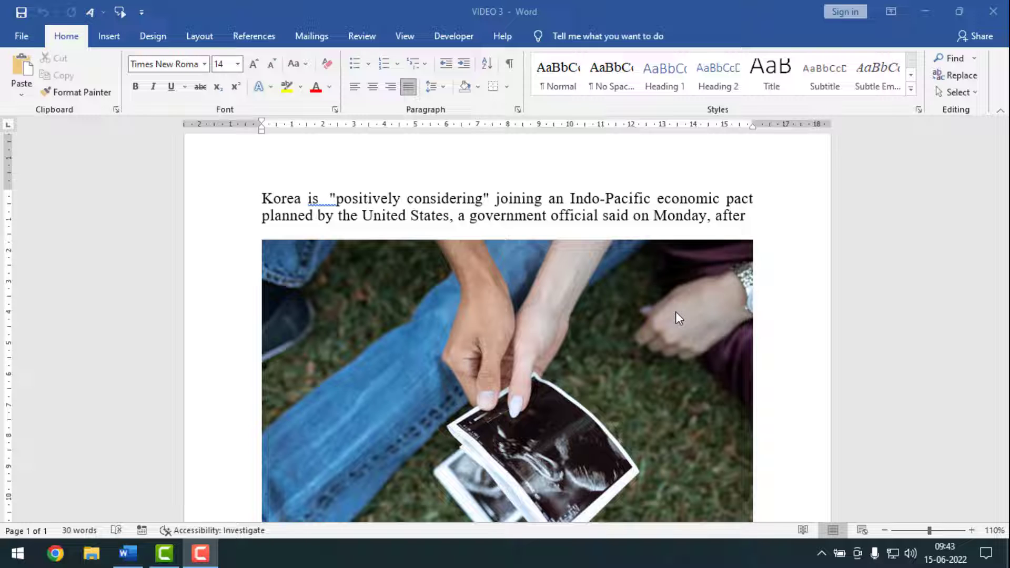
pyautogui.scroll(-1, 675, 311)
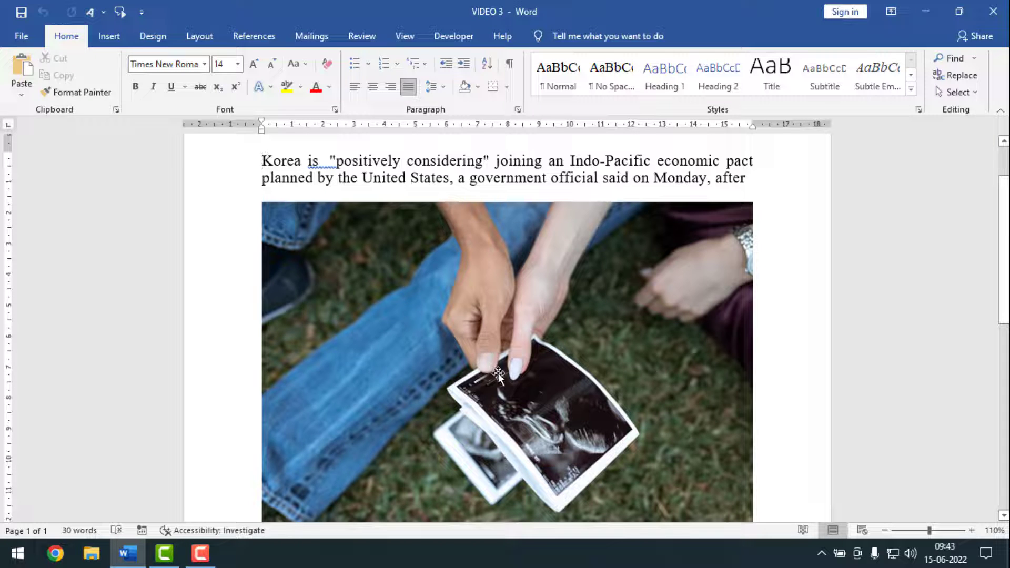
pyautogui.click(515, 368)
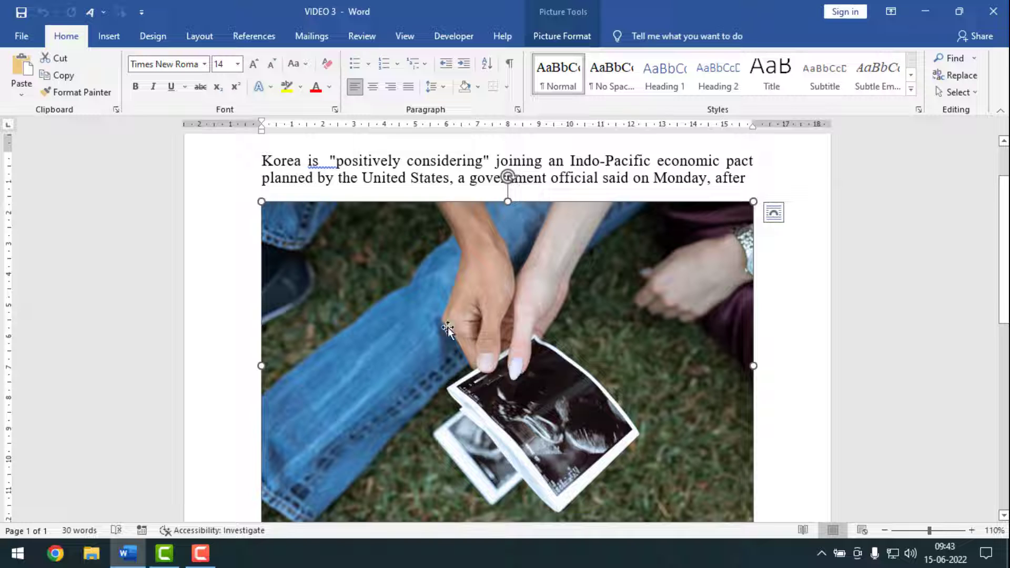
# Save the selected photo as a picture named 'PP' on the Desktop
pyautogui.rightClick(424, 310)
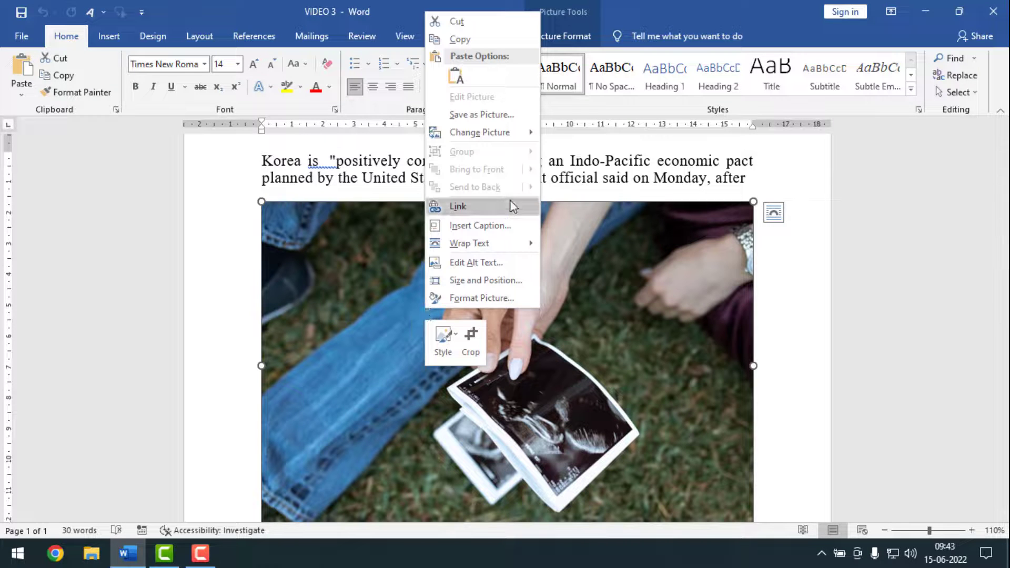
pyautogui.click(481, 117)
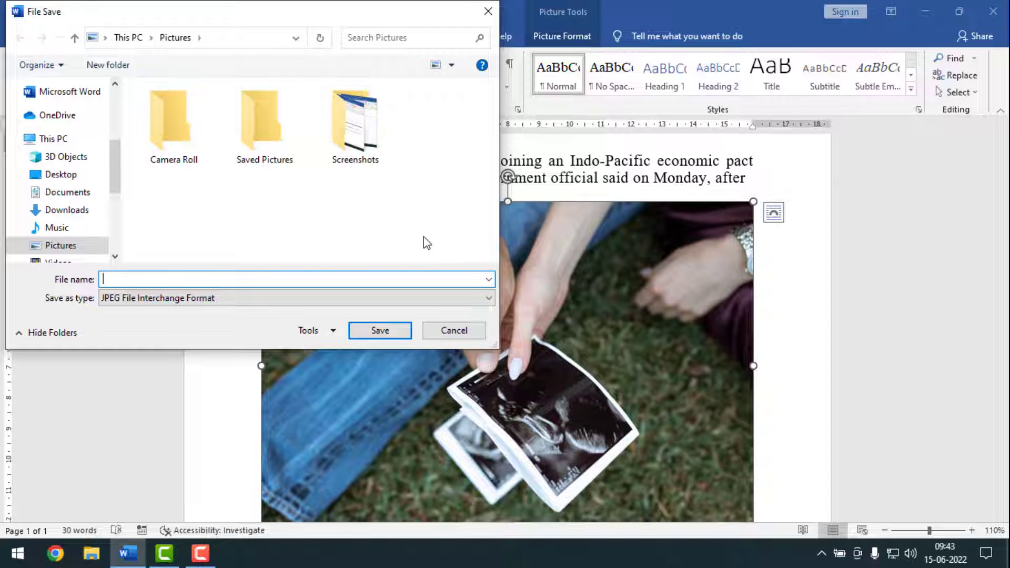
pyautogui.write('PP')
pyautogui.click(59, 181)
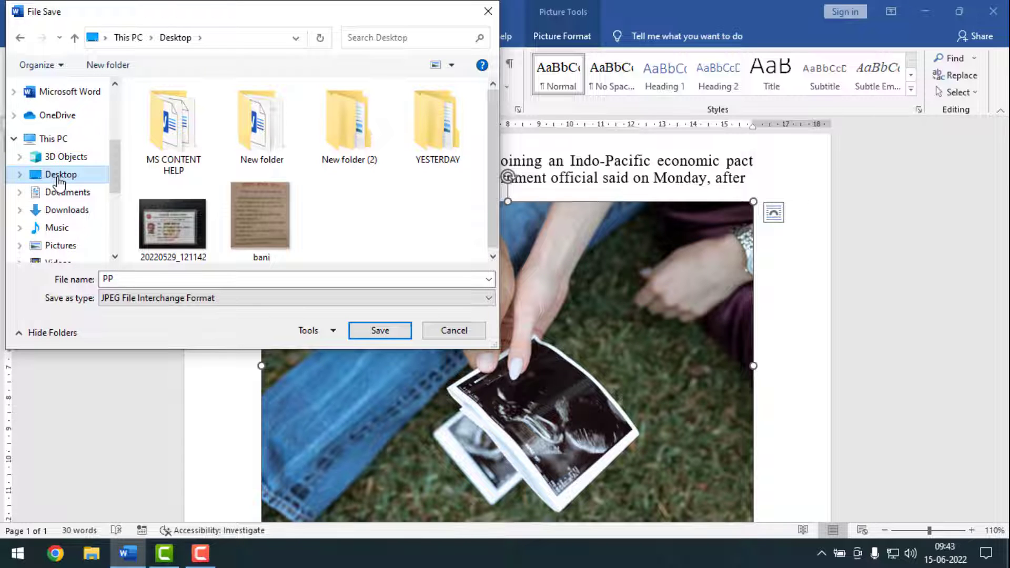
pyautogui.click(380, 332)
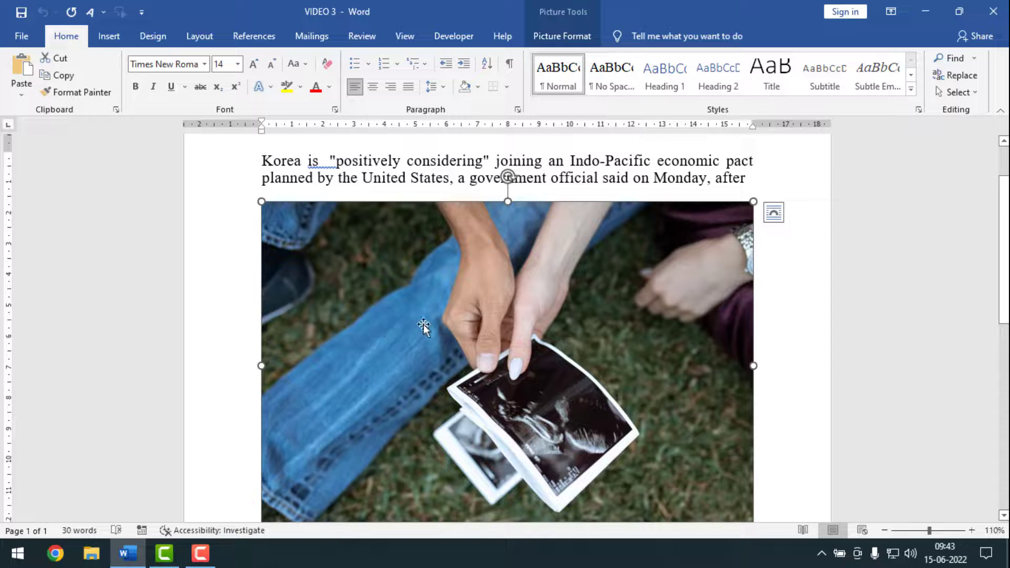
pyautogui.click(927, 9)
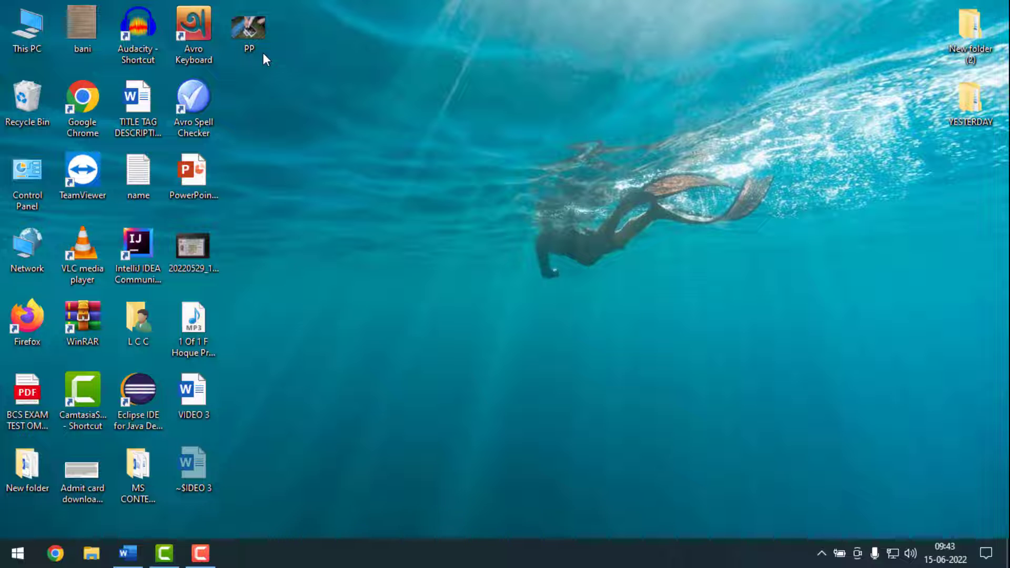
pyautogui.doubleClick(257, 34)
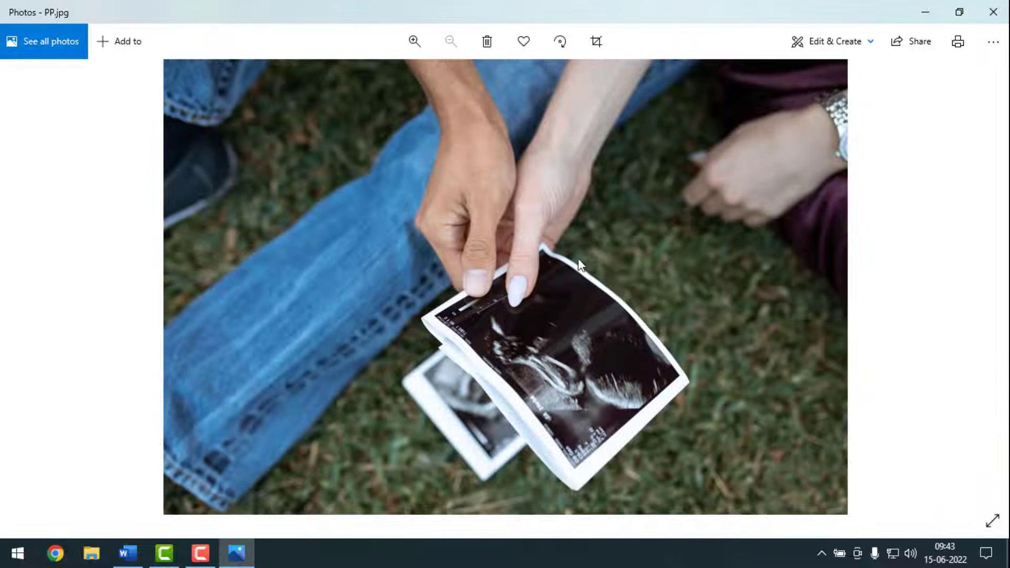
pyautogui.click(994, 11)
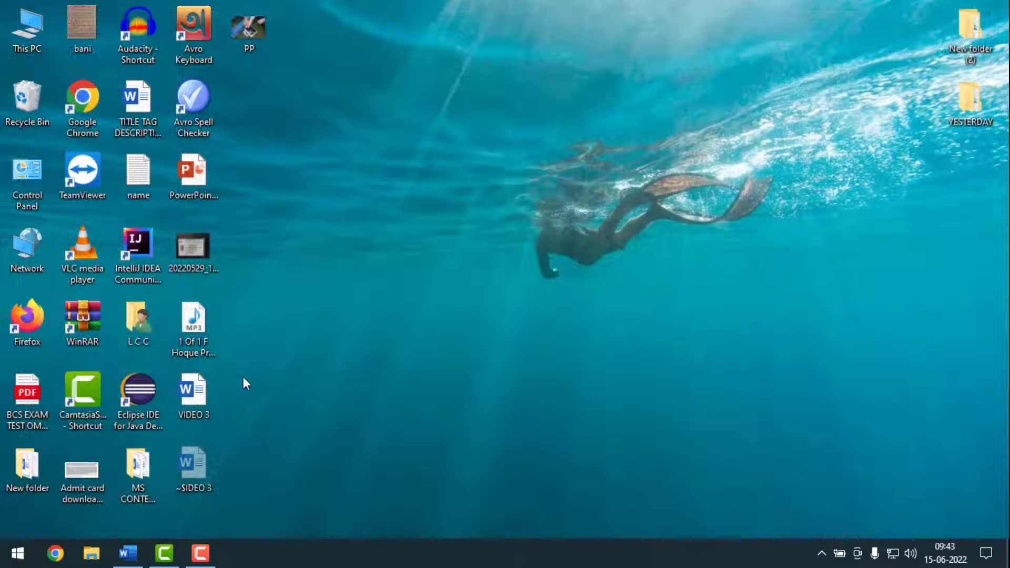
pyautogui.click(129, 559)
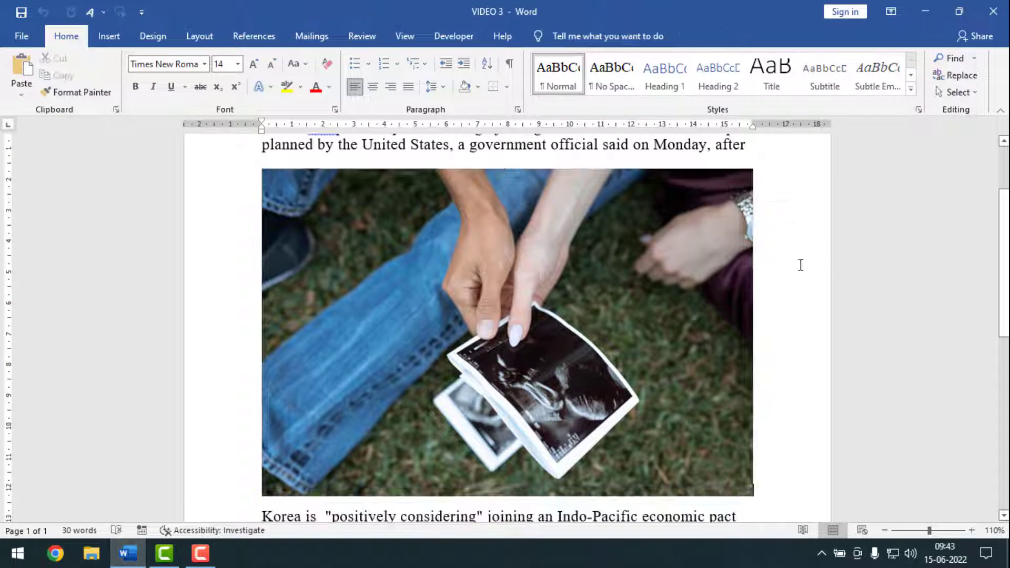
pyautogui.click(800, 264)
pyautogui.scroll(-5, 789, 279)
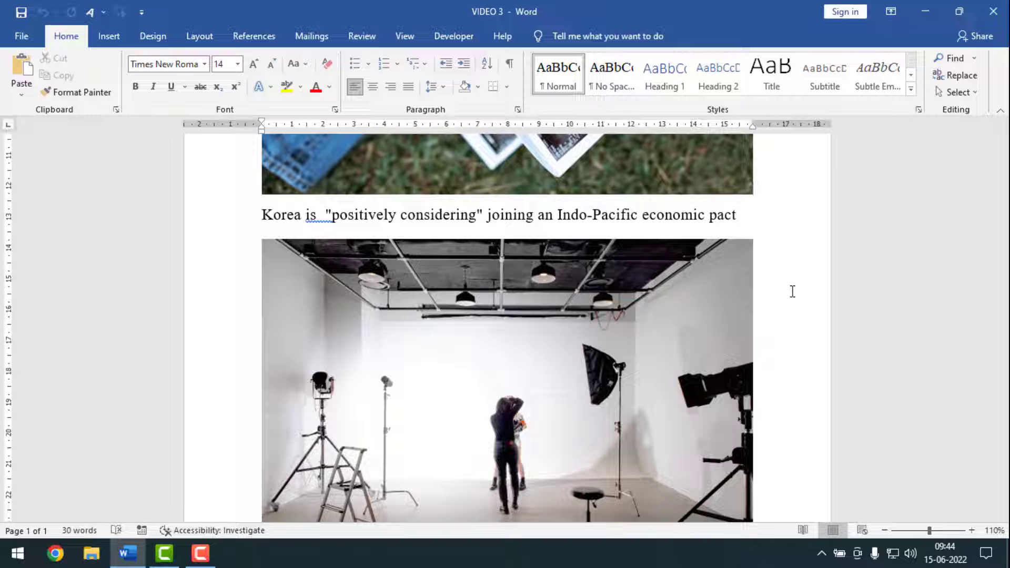
pyautogui.scroll(3, 792, 291)
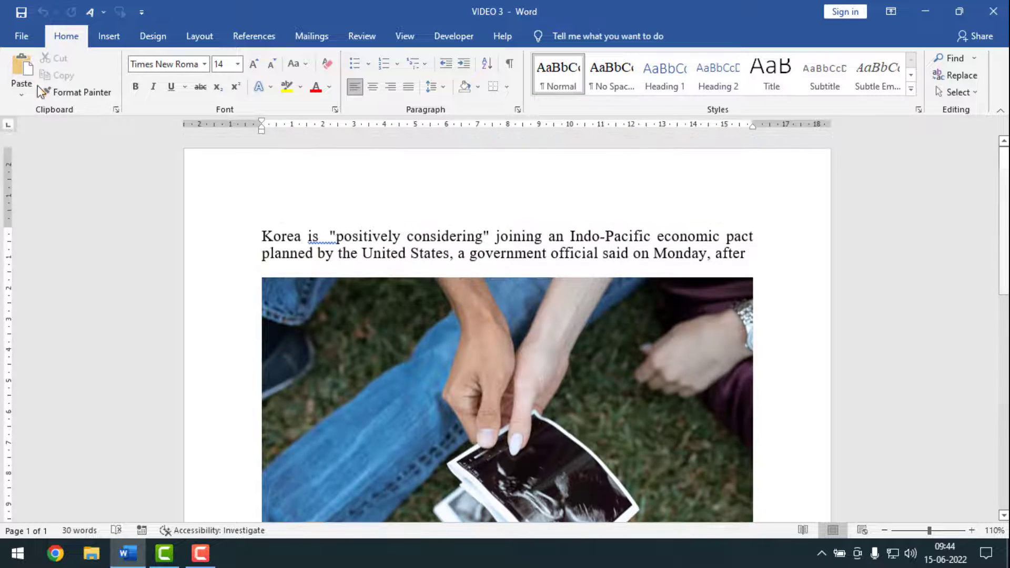
# Save the document as 'PPPP' on the Desktop as Web Page, Filtered, accepting the warning
pyautogui.click(16, 32)
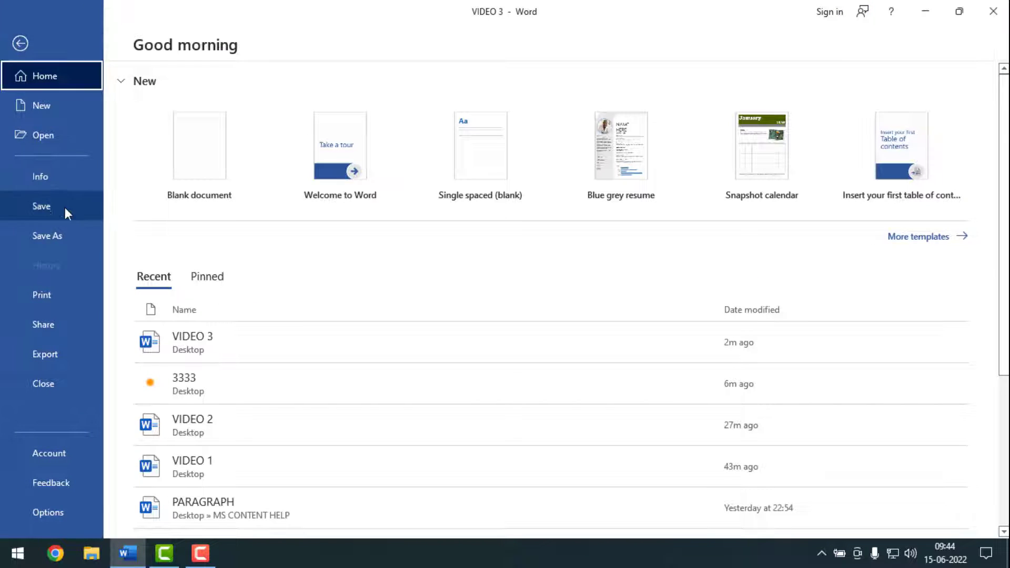
pyautogui.click(62, 236)
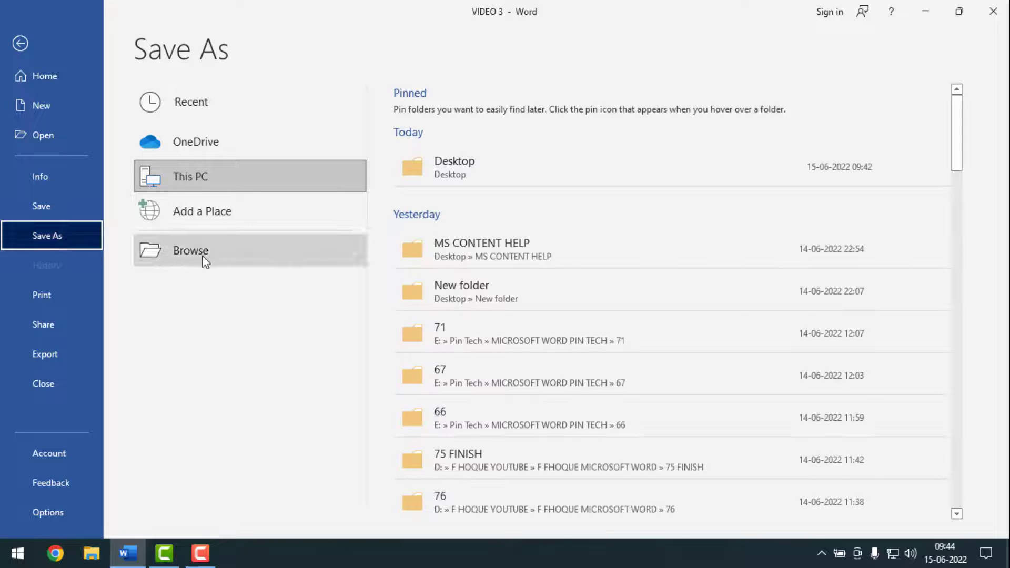
pyautogui.click(218, 248)
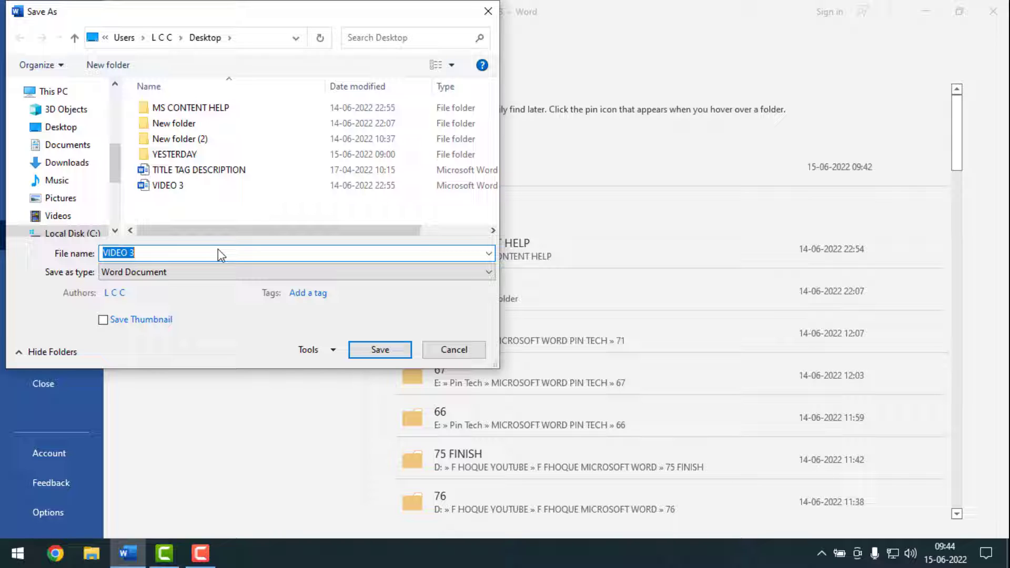
pyautogui.write('PPPP')
pyautogui.click(62, 129)
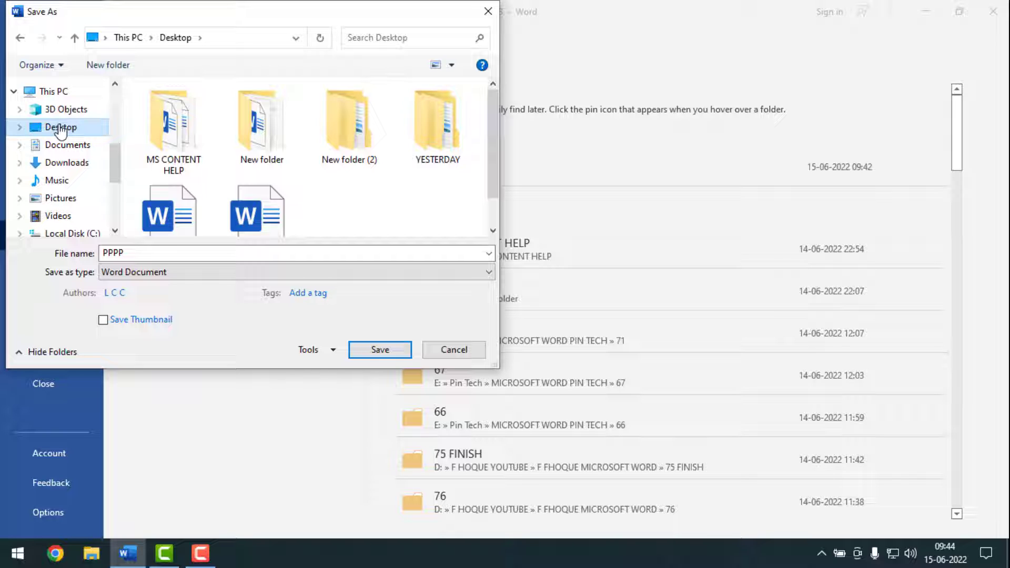
pyautogui.click(485, 277)
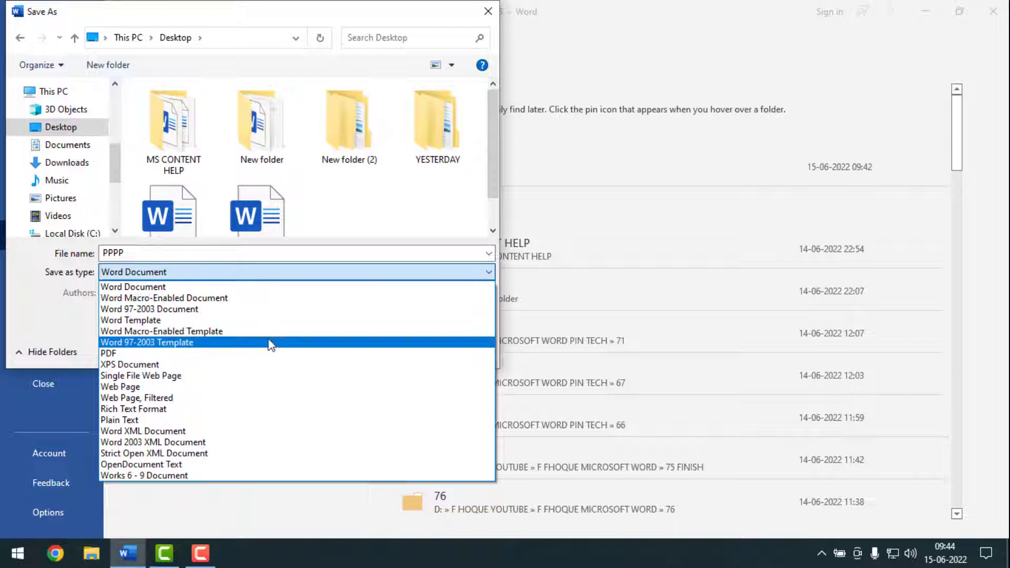
pyautogui.click(170, 399)
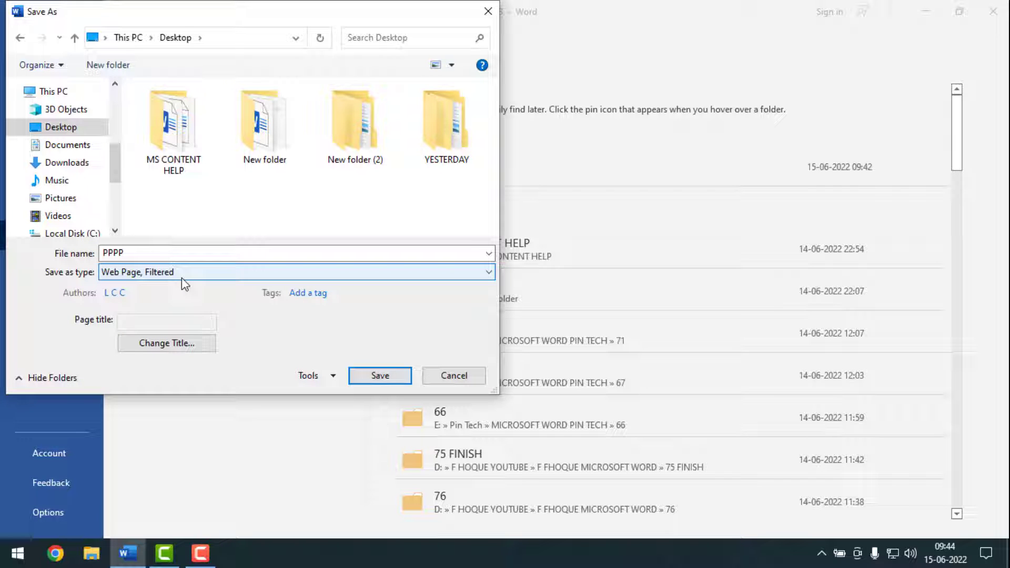
pyautogui.click(387, 380)
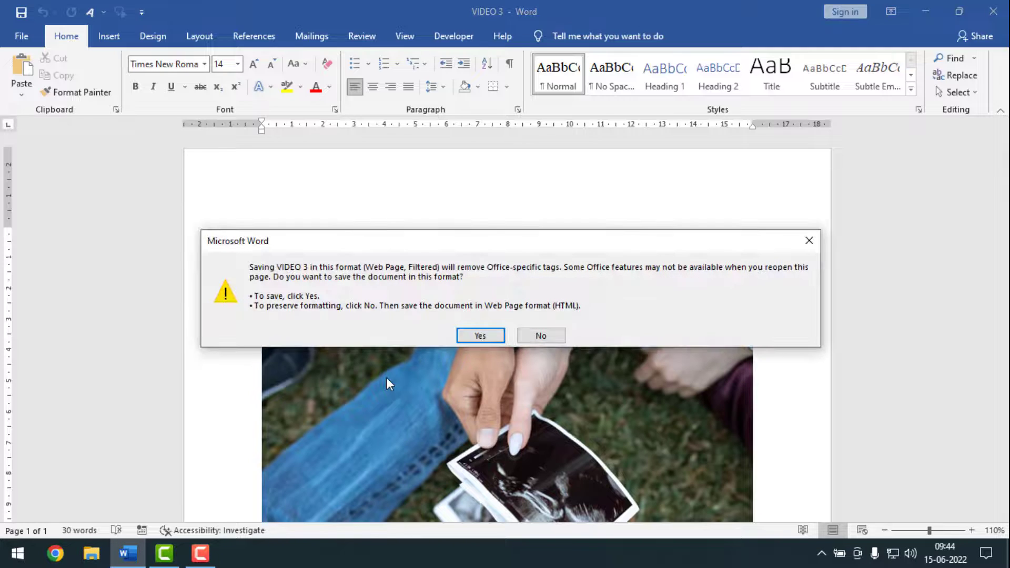
pyautogui.click(470, 337)
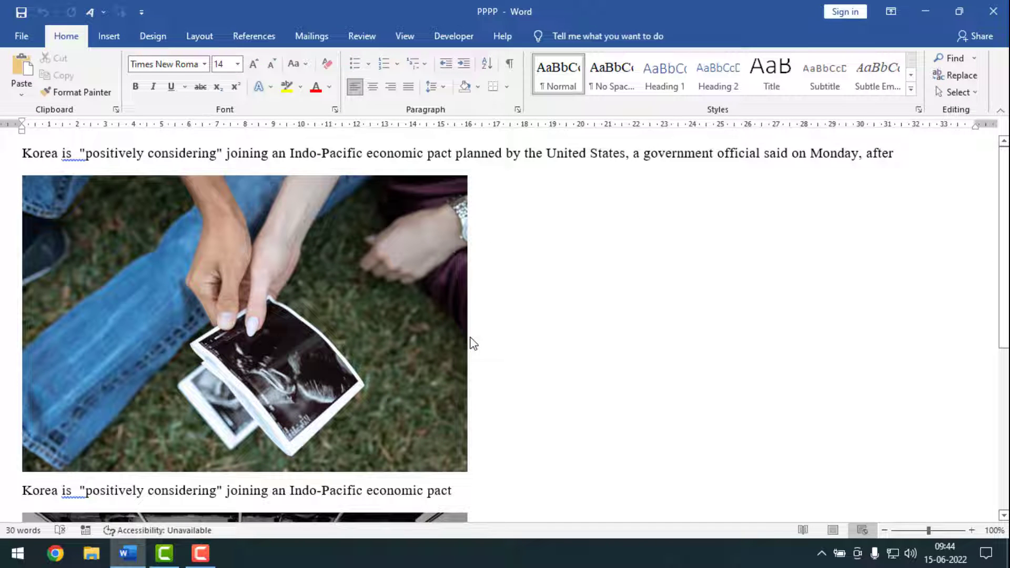
pyautogui.click(929, 6)
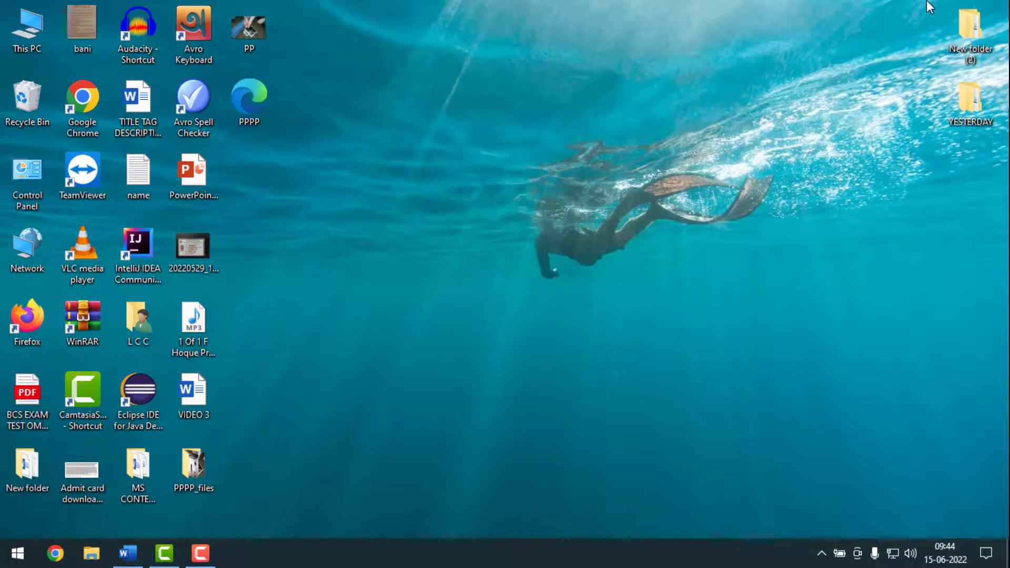
pyautogui.doubleClick(202, 469)
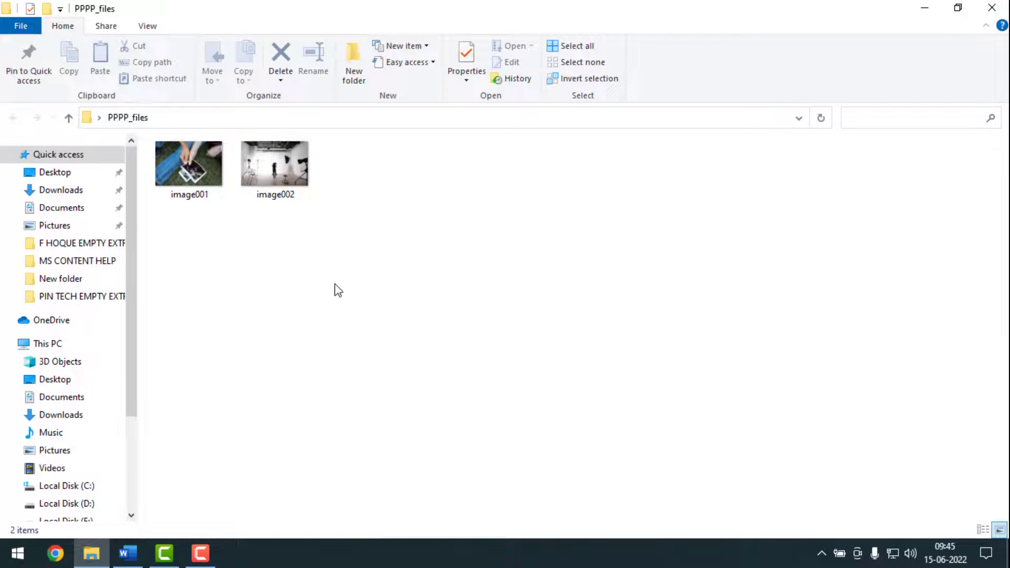
pyautogui.doubleClick(258, 200)
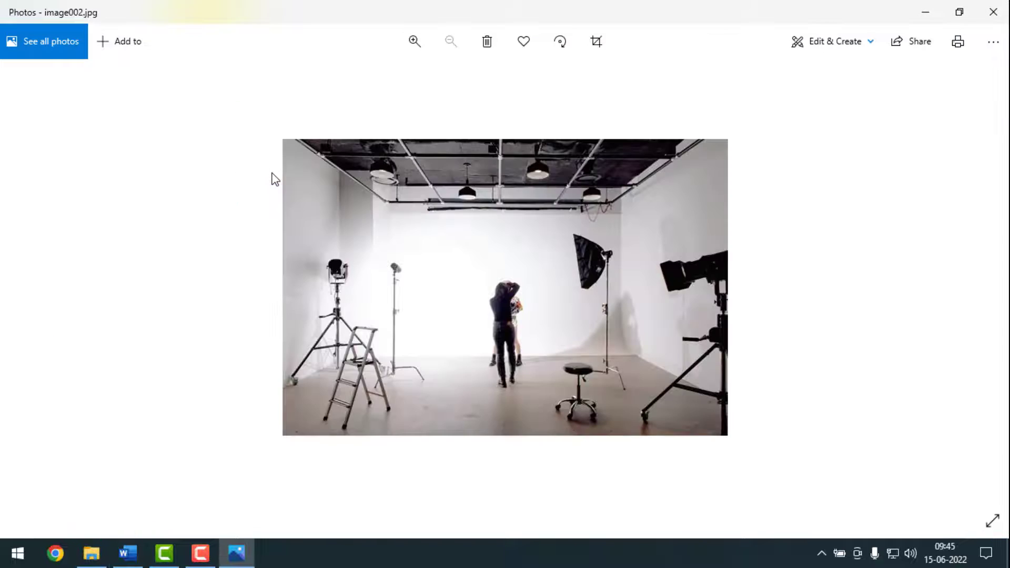
pyautogui.press('Left')
pyautogui.press('Right')
pyautogui.click(994, 11)
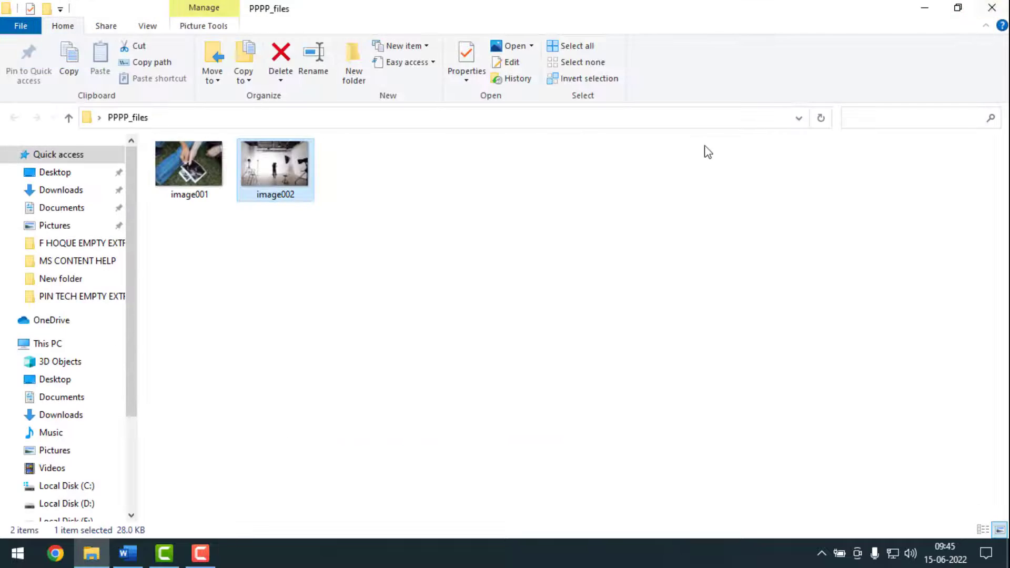
pyautogui.click(998, 8)
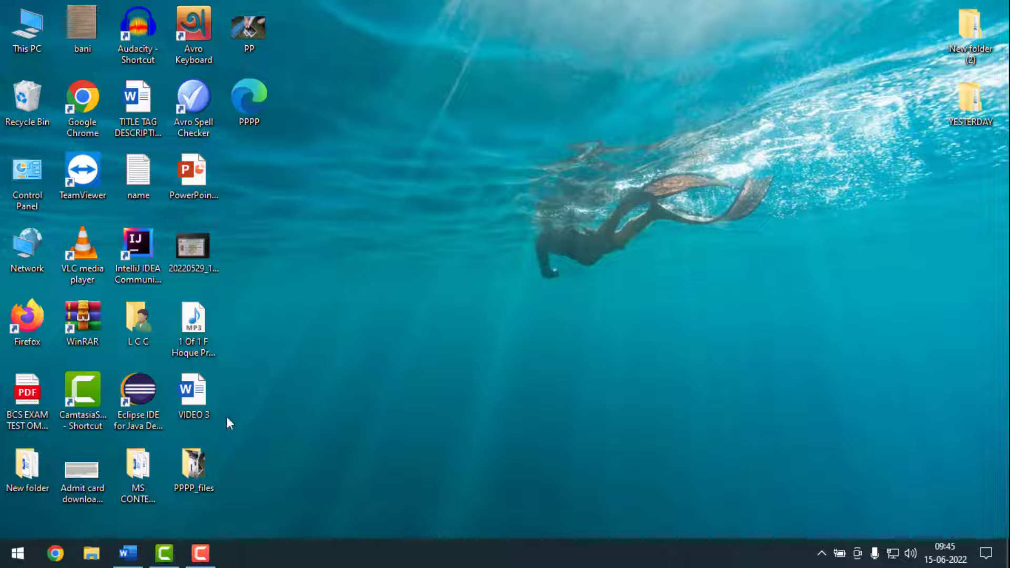
pyautogui.click(128, 553)
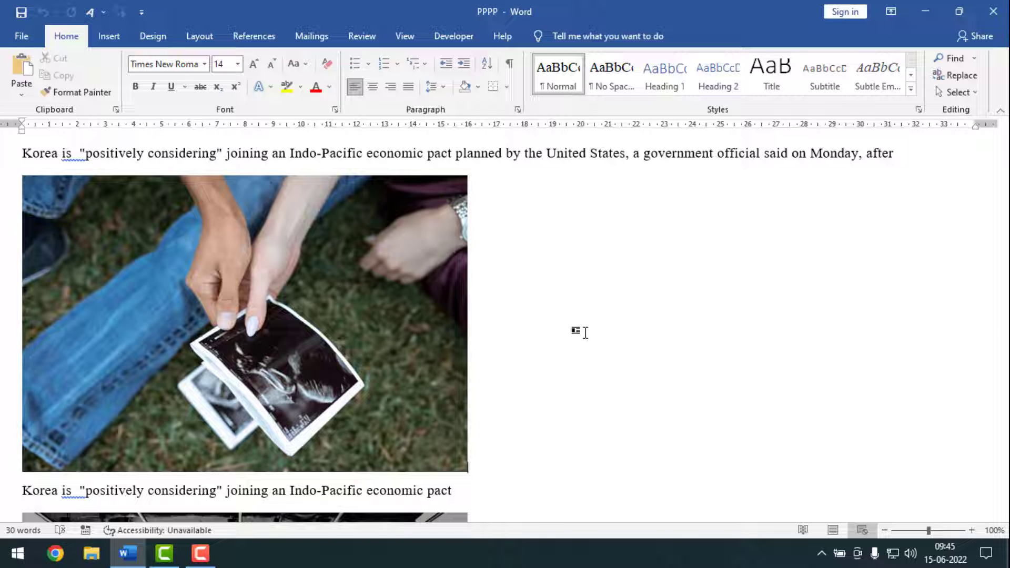
# Switch the PPPP document to Print Layout and scroll back to the top
pyautogui.click(406, 37)
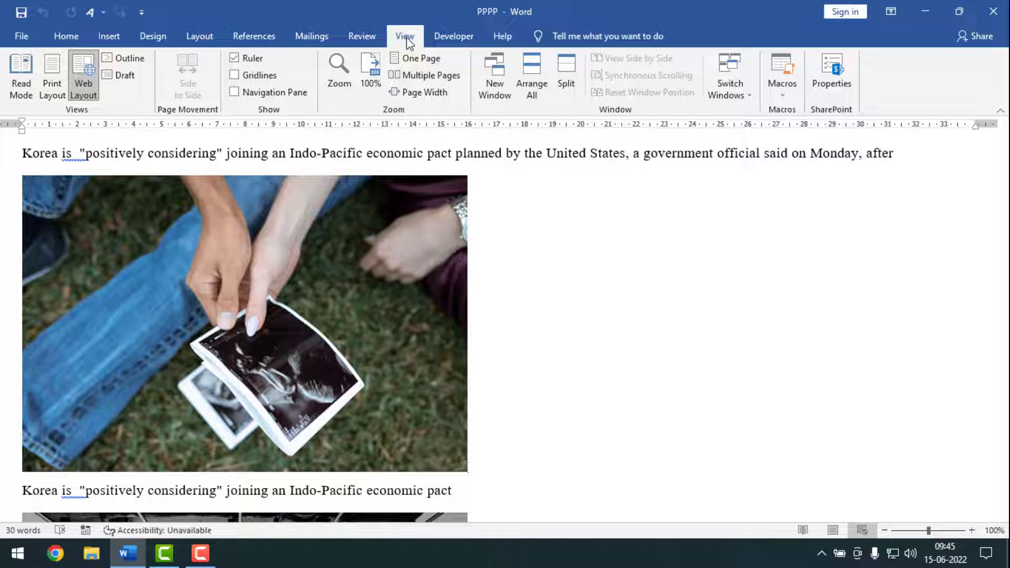
pyautogui.click(56, 79)
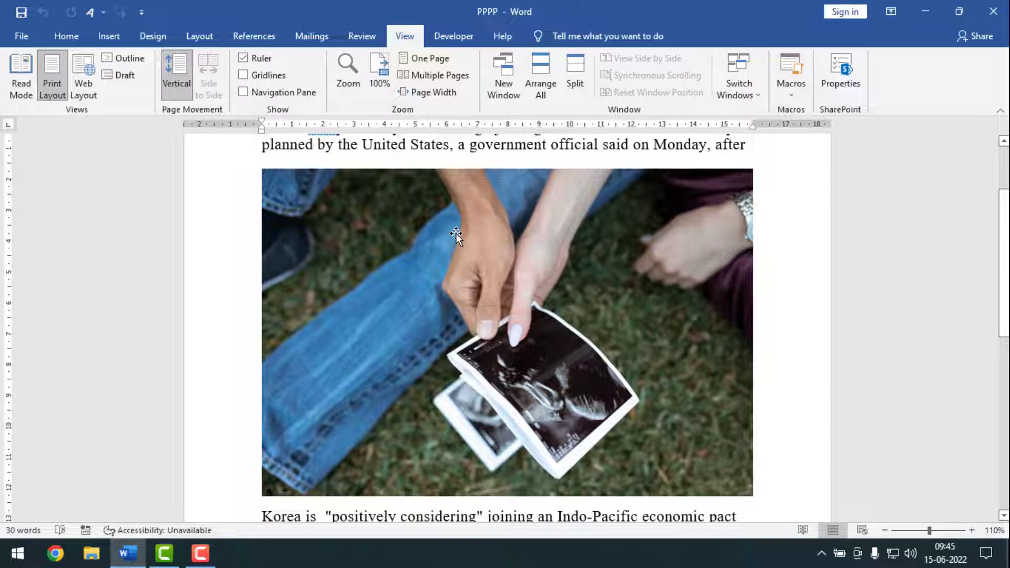
pyautogui.scroll(5, 735, 298)
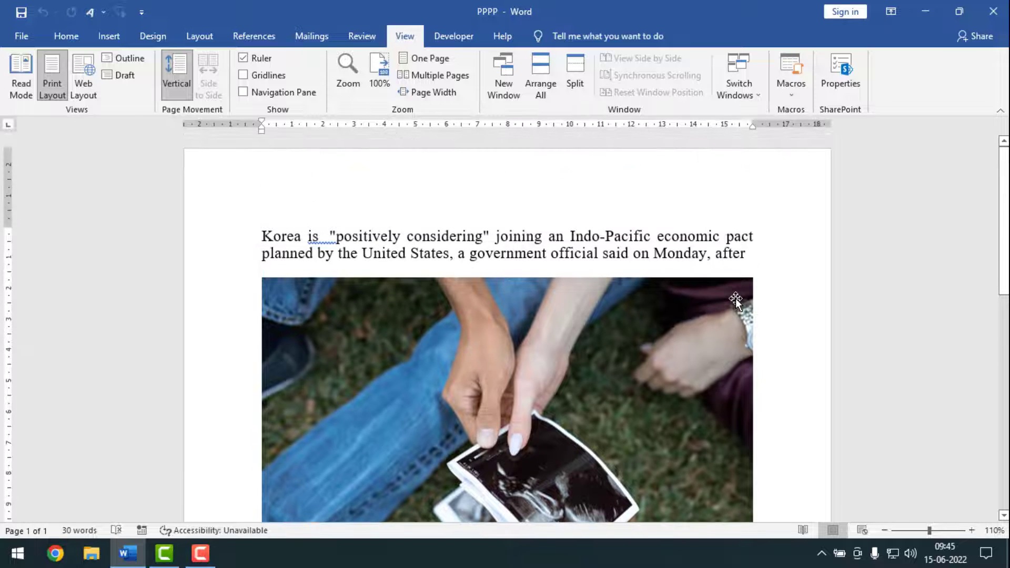